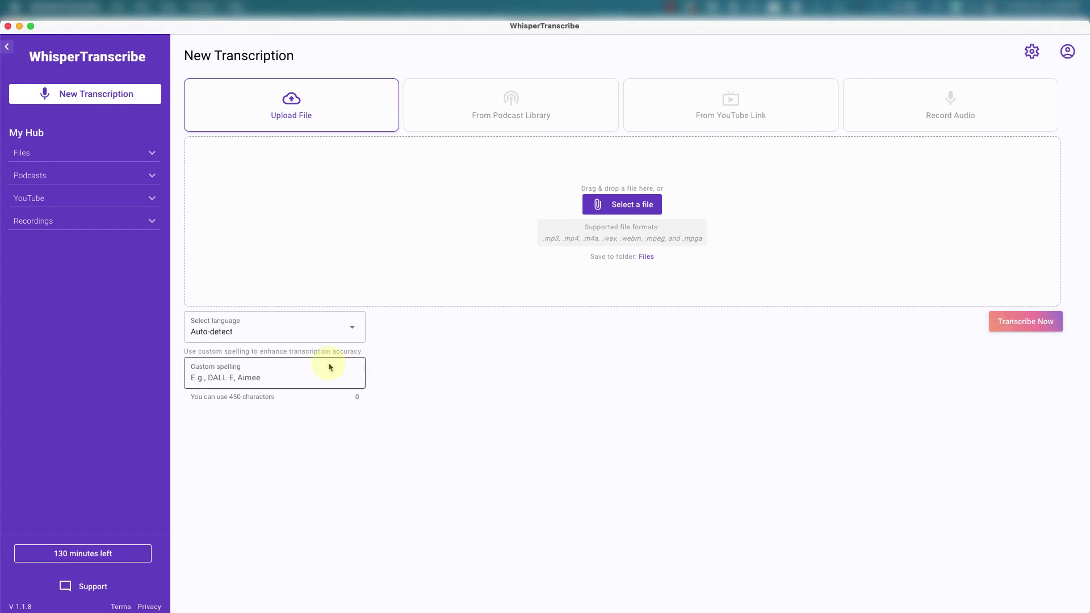
Preview the Podcast Library, YouTube Link and Record Audio transcription sources
left_click(504, 114)
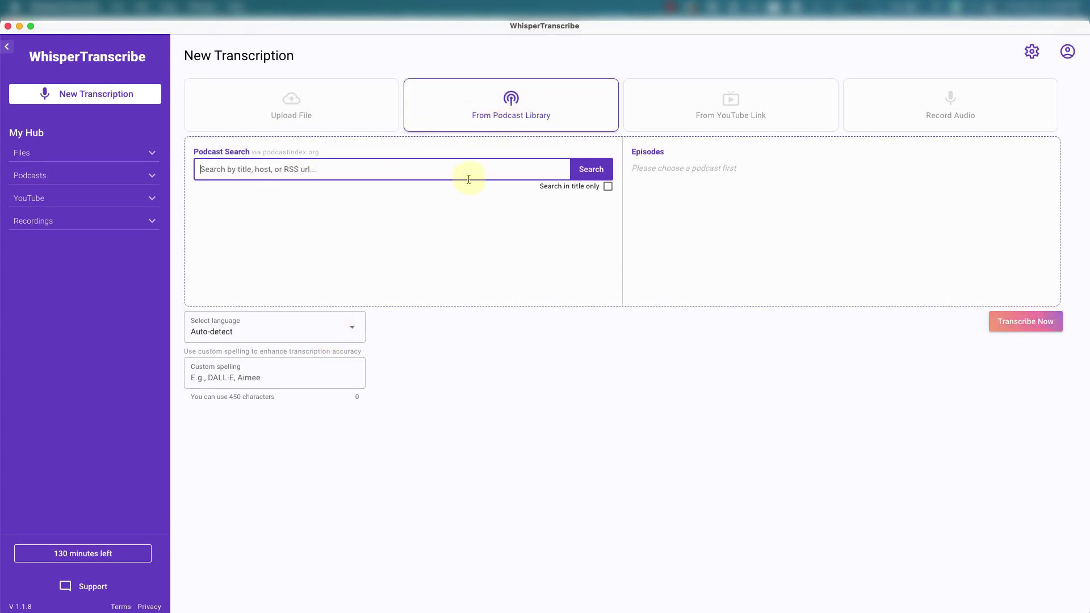
left_click(749, 101)
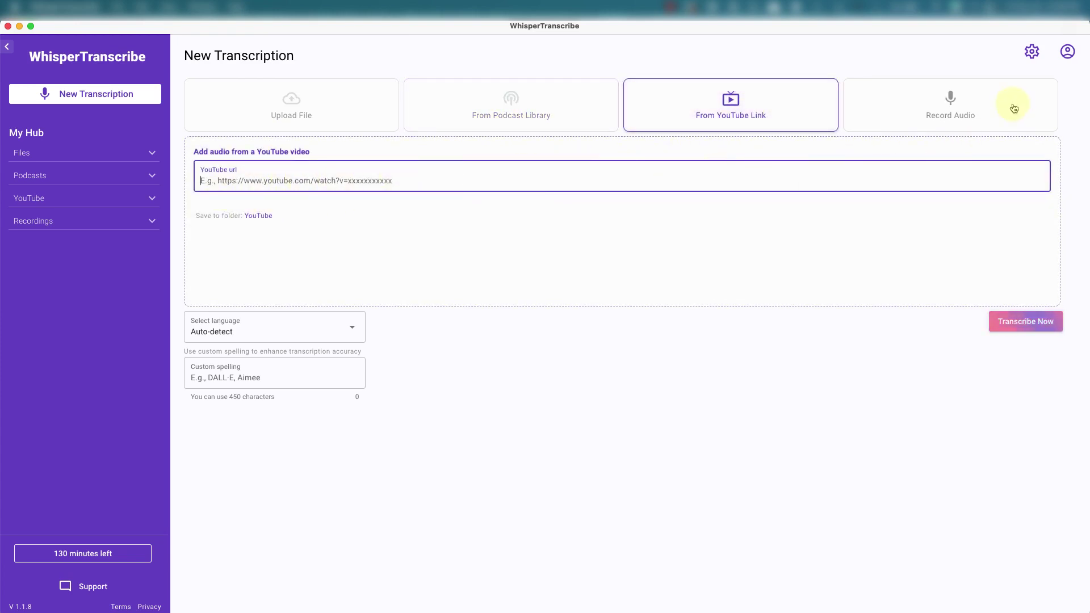
left_click(971, 102)
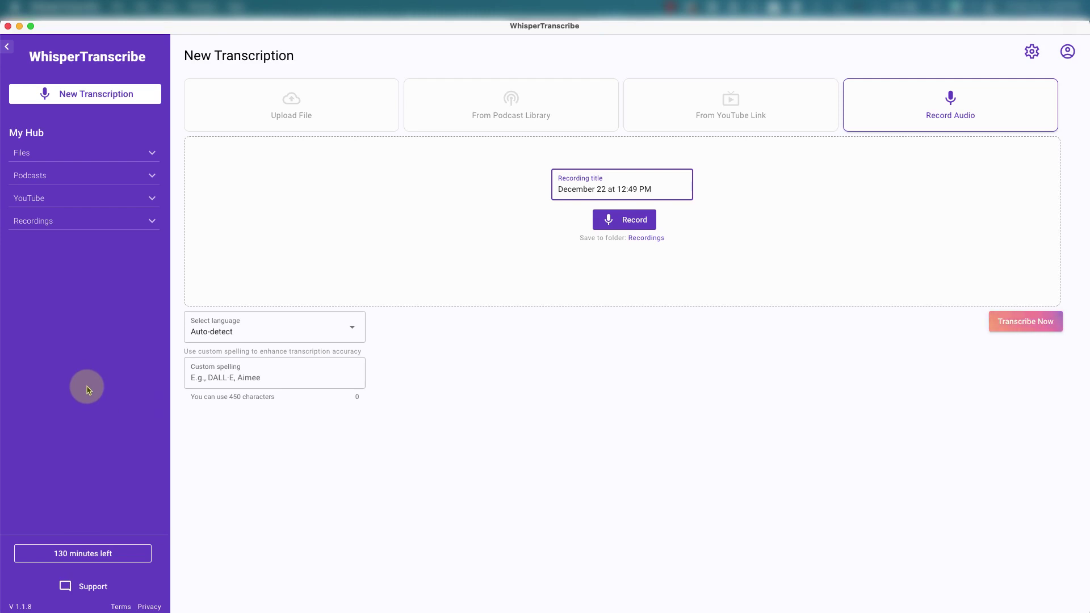
Expand and collapse the Files, Podcasts, YouTube and Recordings folders in the hub sidebar
left_click(145, 158)
left_click(144, 158)
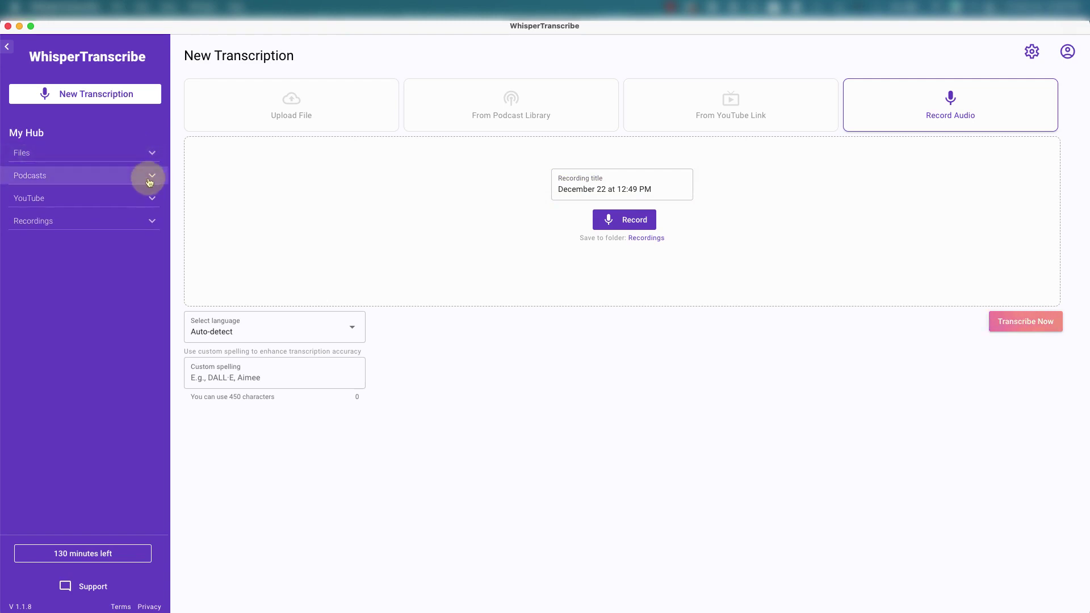
left_click(149, 181)
left_click(142, 199)
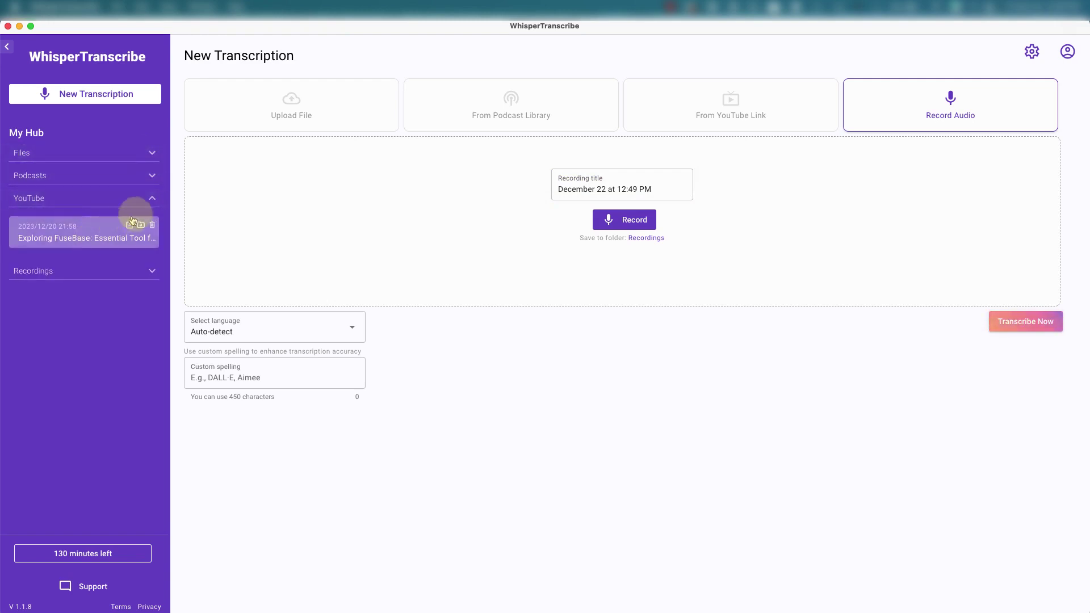
left_click(150, 201)
left_click(136, 222)
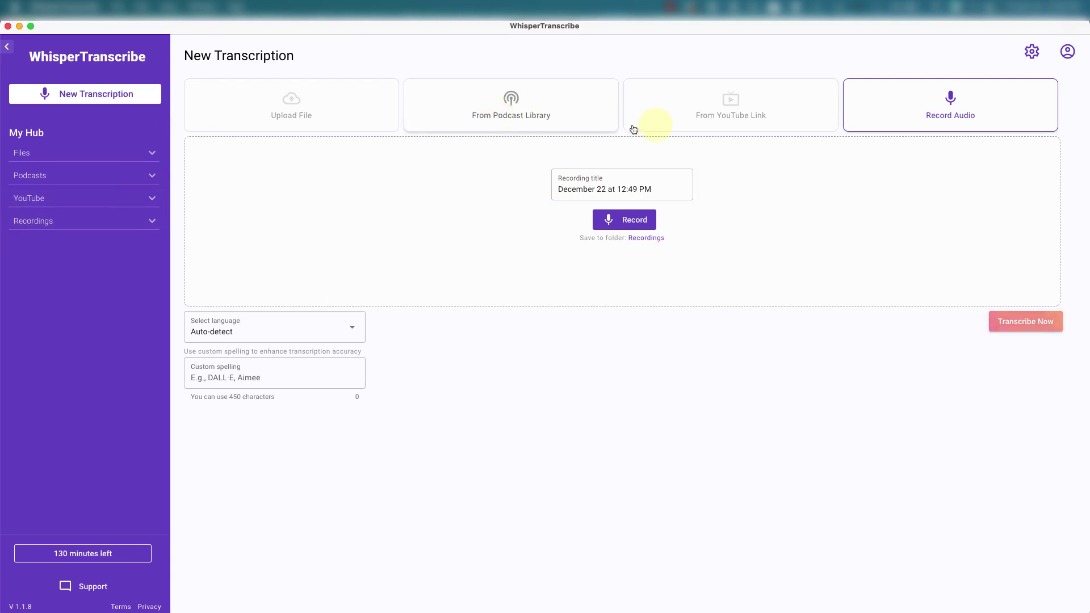
Paste the Feed ChatGPT - GPT-4 video URL as a YouTube link and transcribe it
left_click(728, 105)
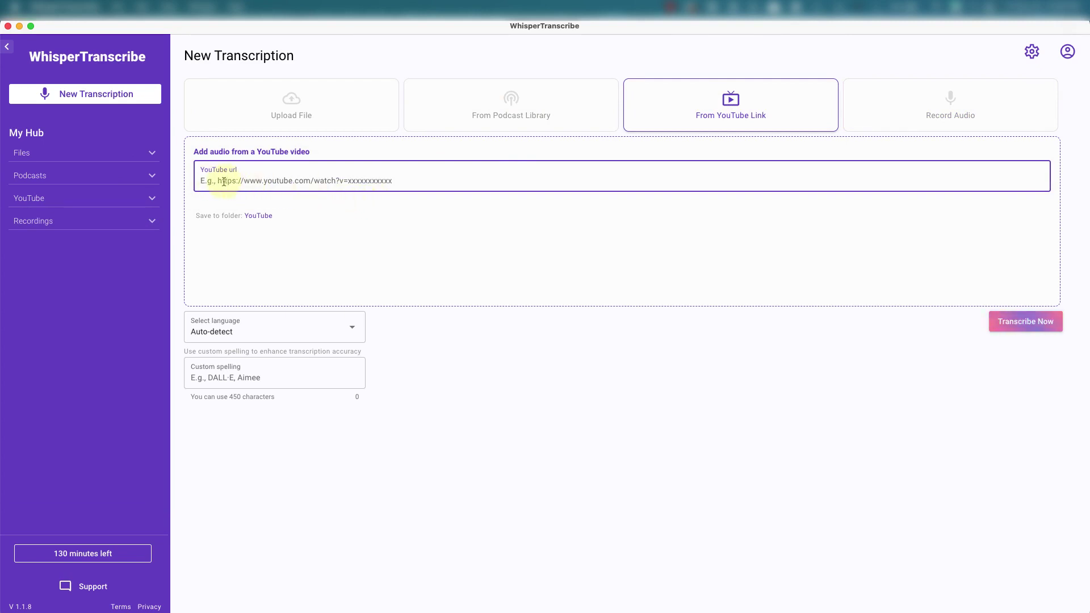
type("https://youtu.be/oQmEljovZbE?si=7eOLhkJoQS-Cg-Hf")
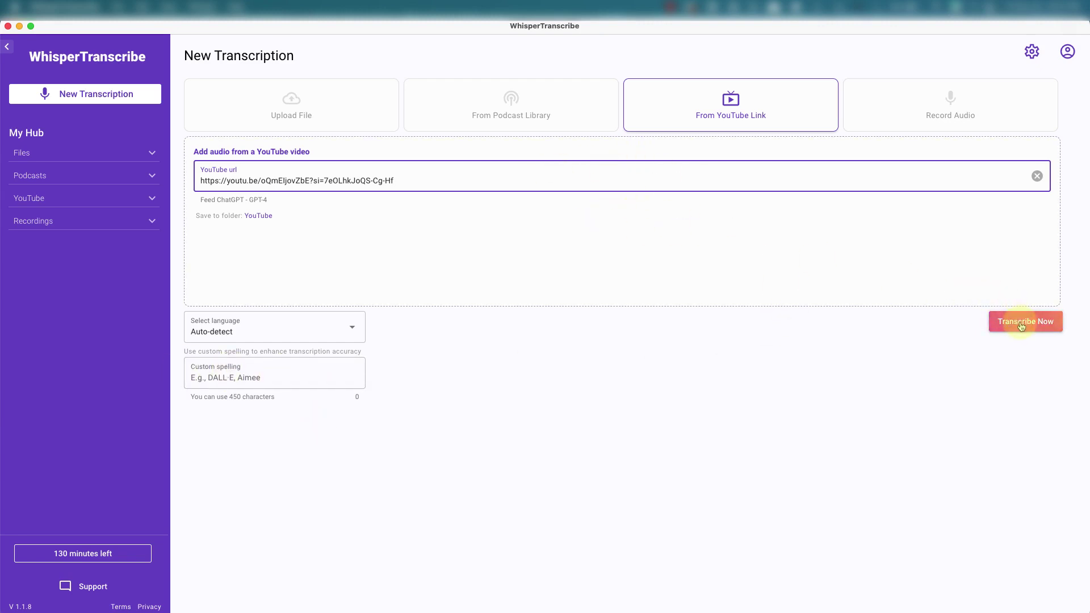
left_click(1021, 323)
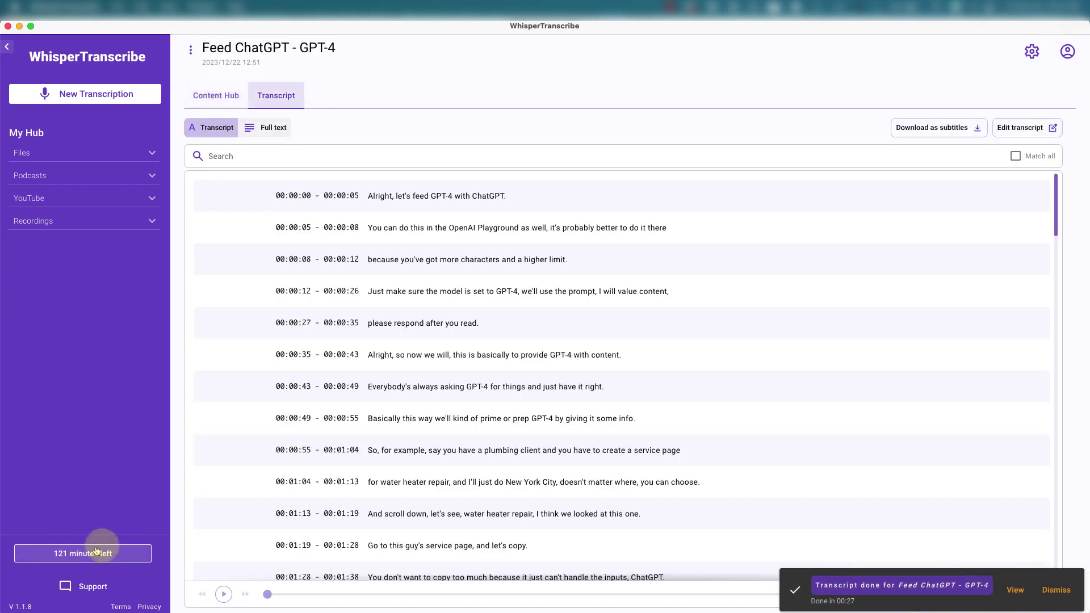
Play the transcript audio from the first line and from 00:00:08, dismissing the completion notice
left_click(390, 208)
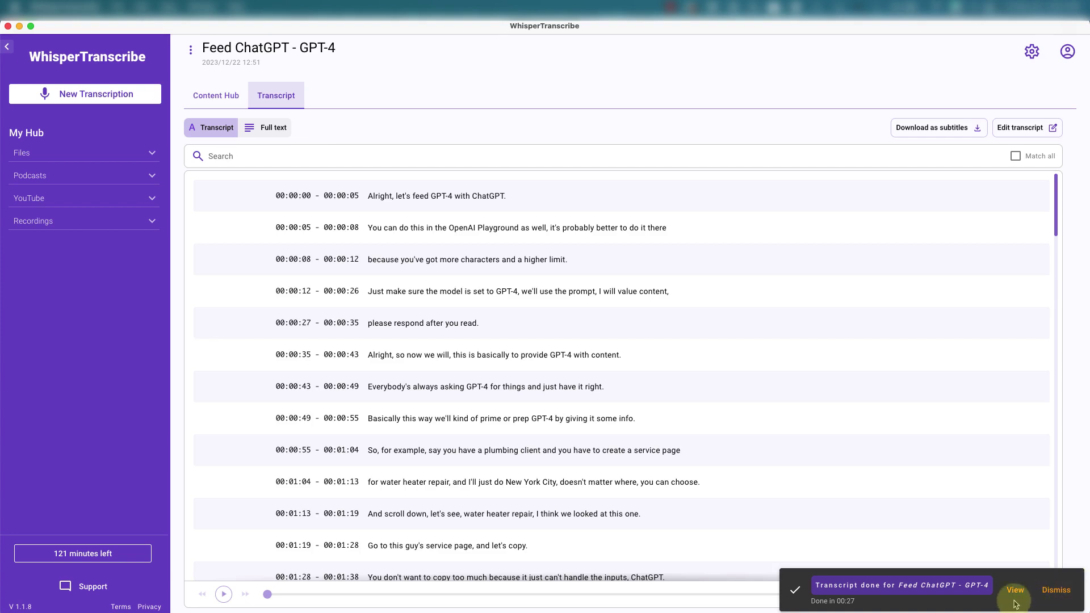
left_click(1055, 590)
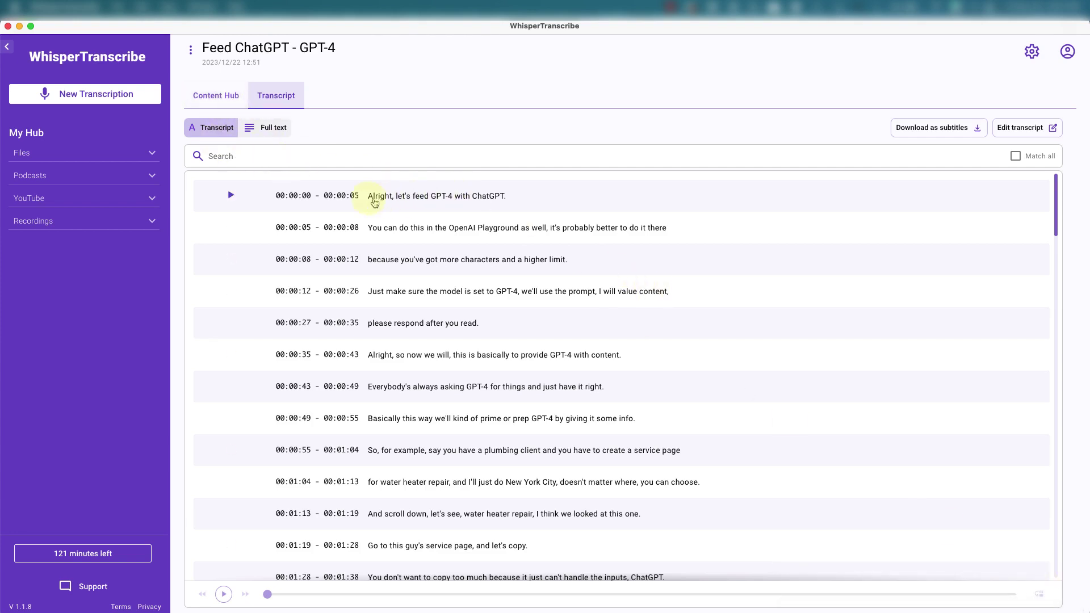
left_click(231, 259)
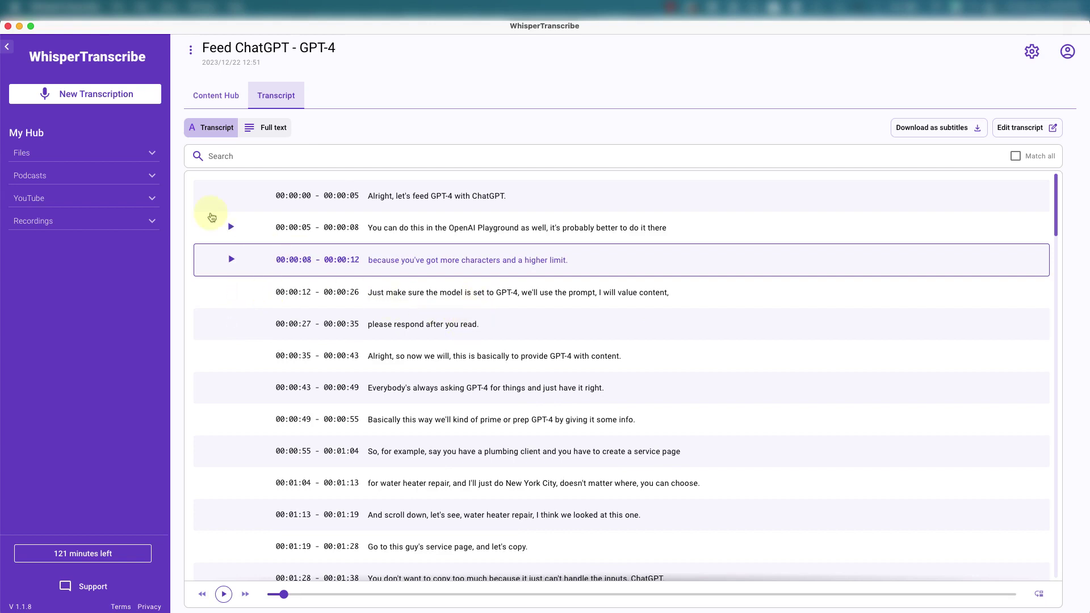
Show the transcript as Full text and copy the whole transcript
left_click(268, 129)
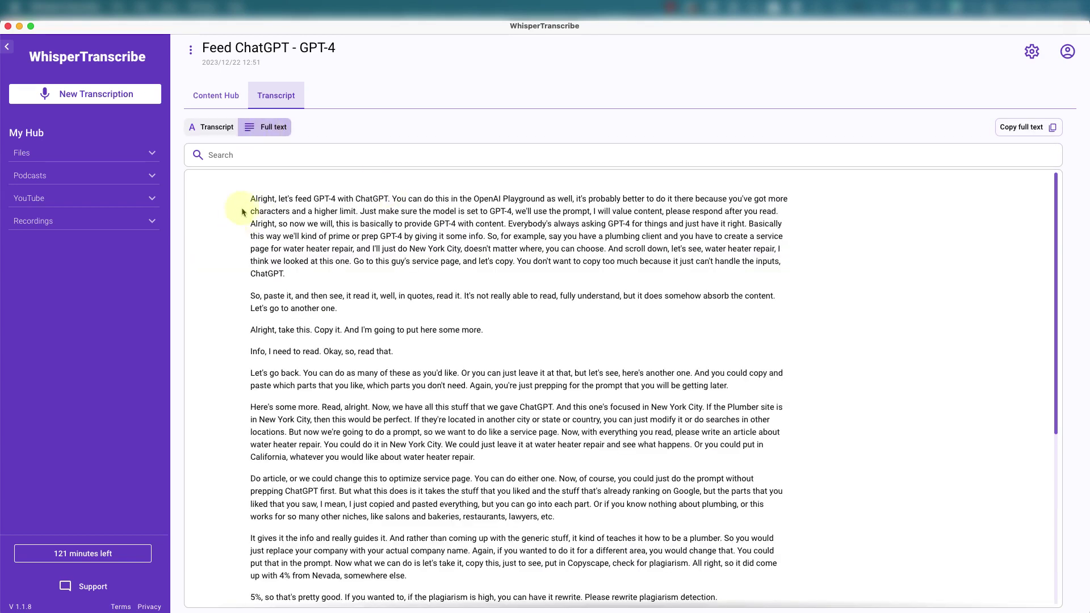
left_click(1044, 128)
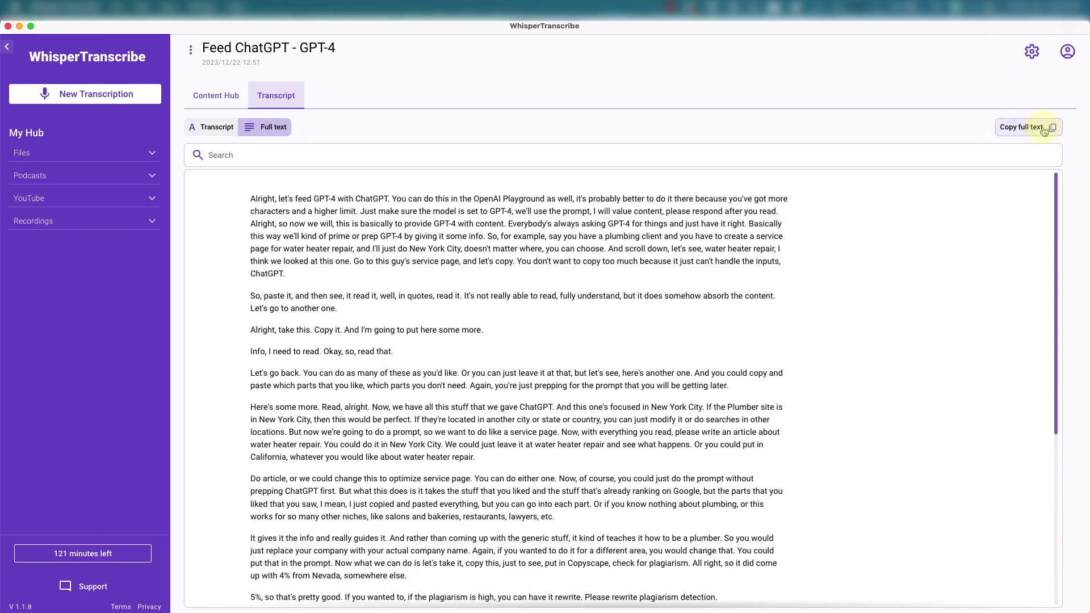
scroll(667, 310, "down", 5)
scroll(667, 310, "up", 5)
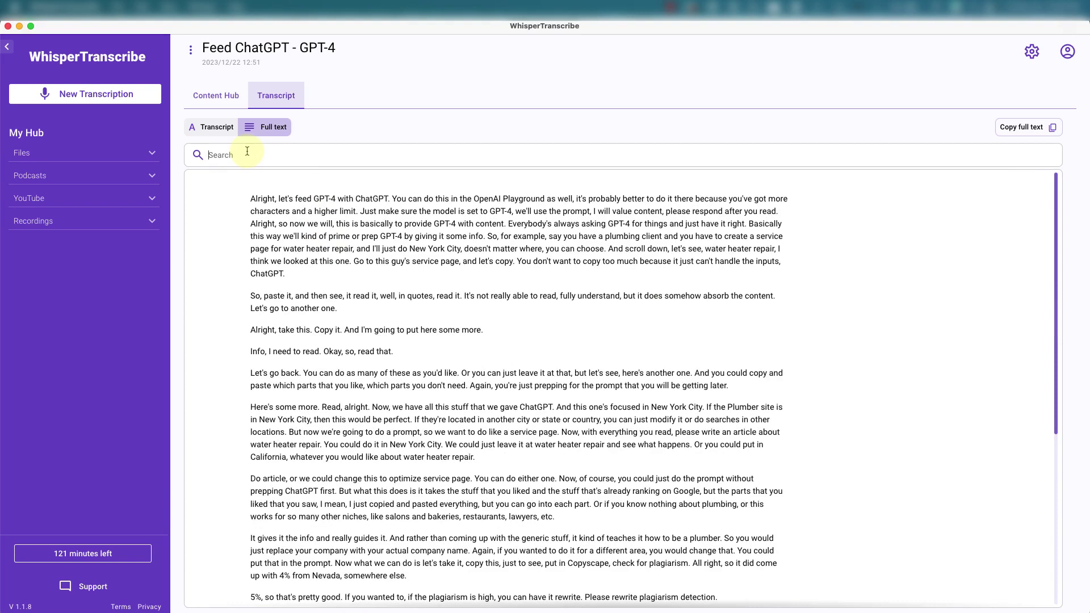
Search the transcript for 'GPT' to highlight mentions, then show the AI-generated Summary
left_click(247, 151)
type("GPT")
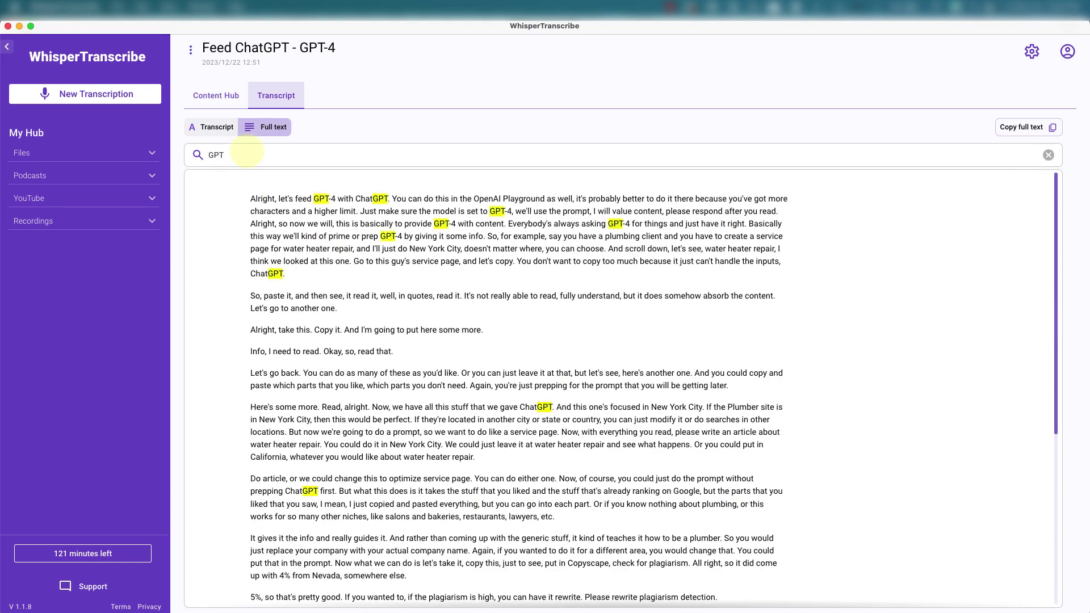
scroll(737, 501, "down", 5)
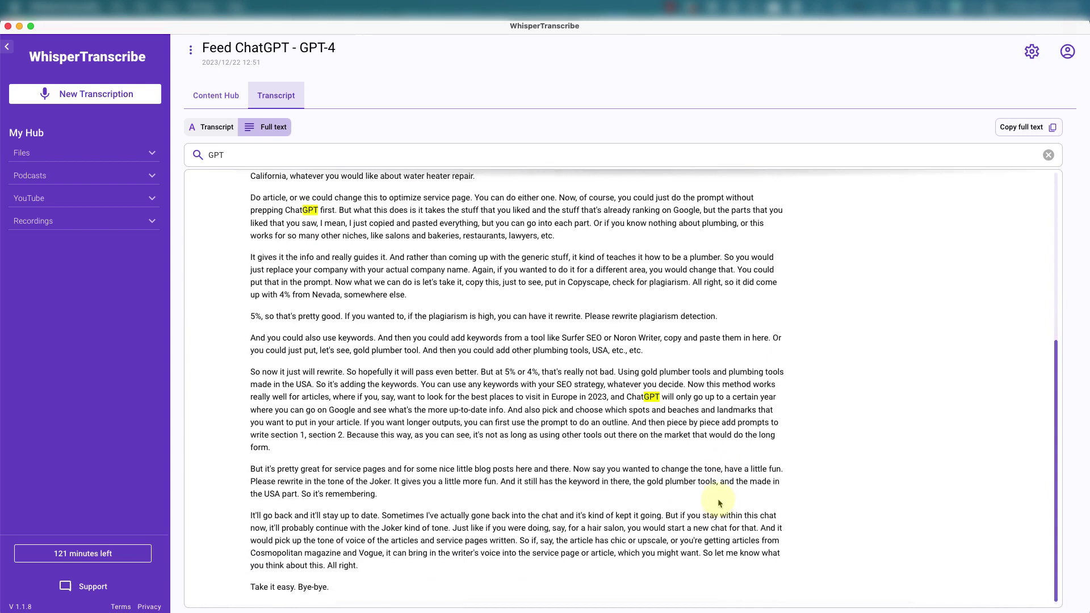
scroll(657, 500, "up", 5)
left_click(226, 98)
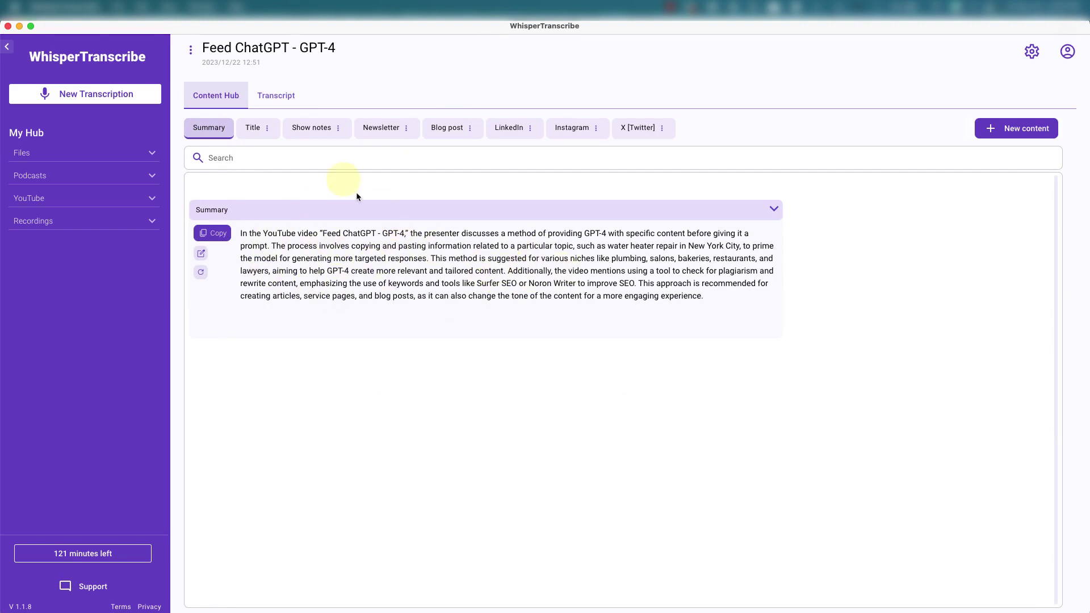
Browse the generated title, show notes, newsletter, blog post and LinkedIn post
left_click(264, 134)
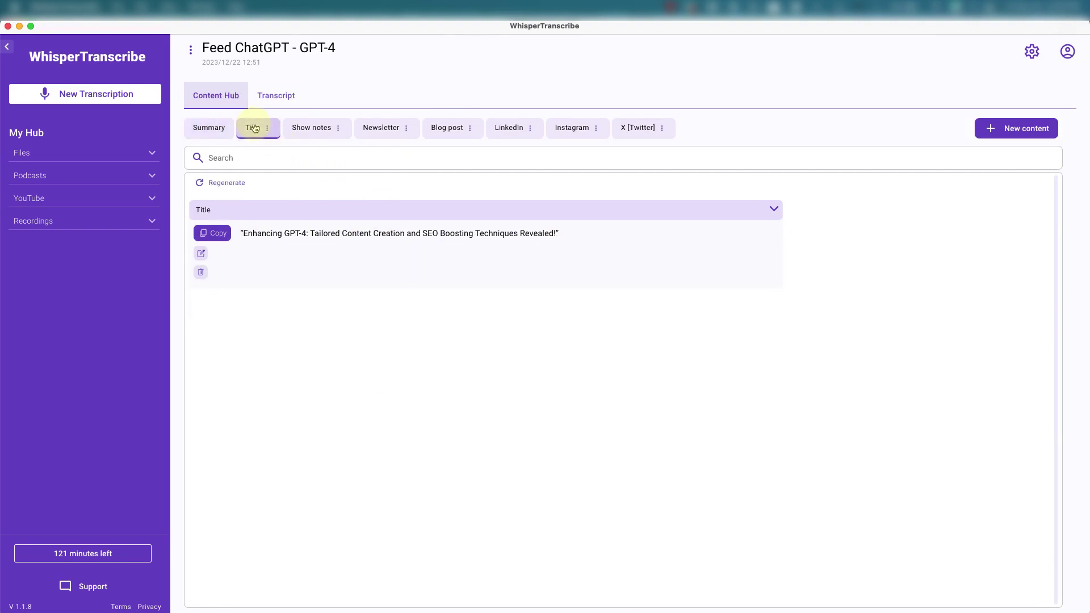
left_click(310, 128)
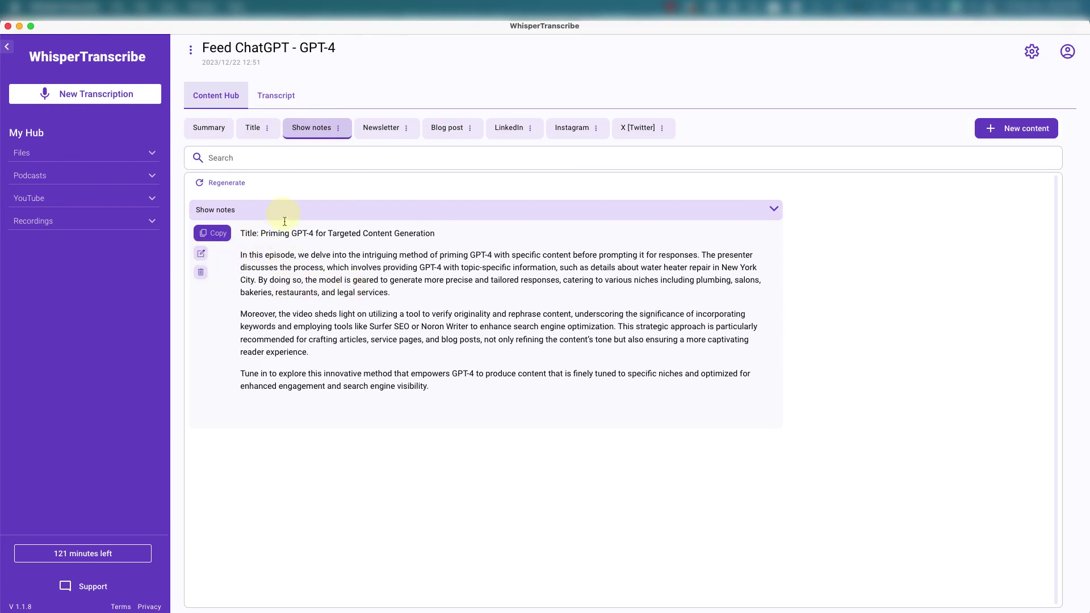
left_click(396, 133)
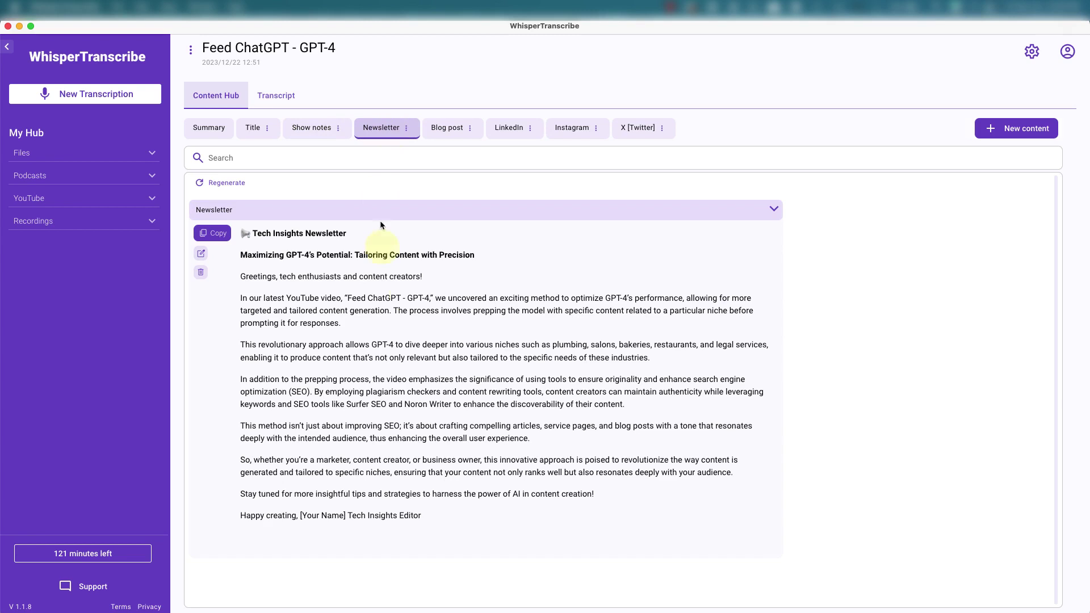
left_click(445, 138)
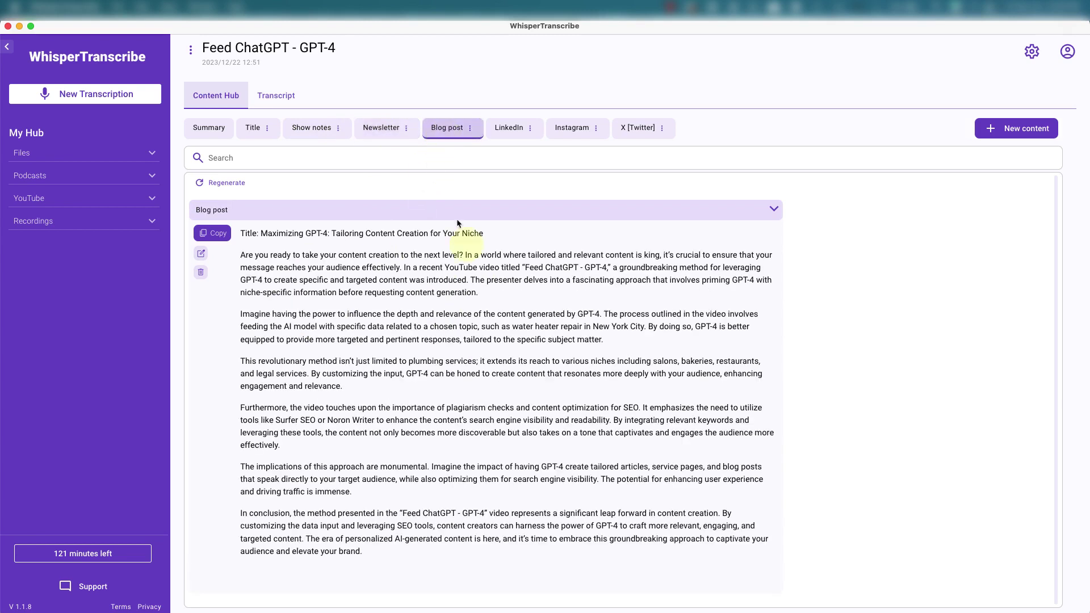
left_click(519, 133)
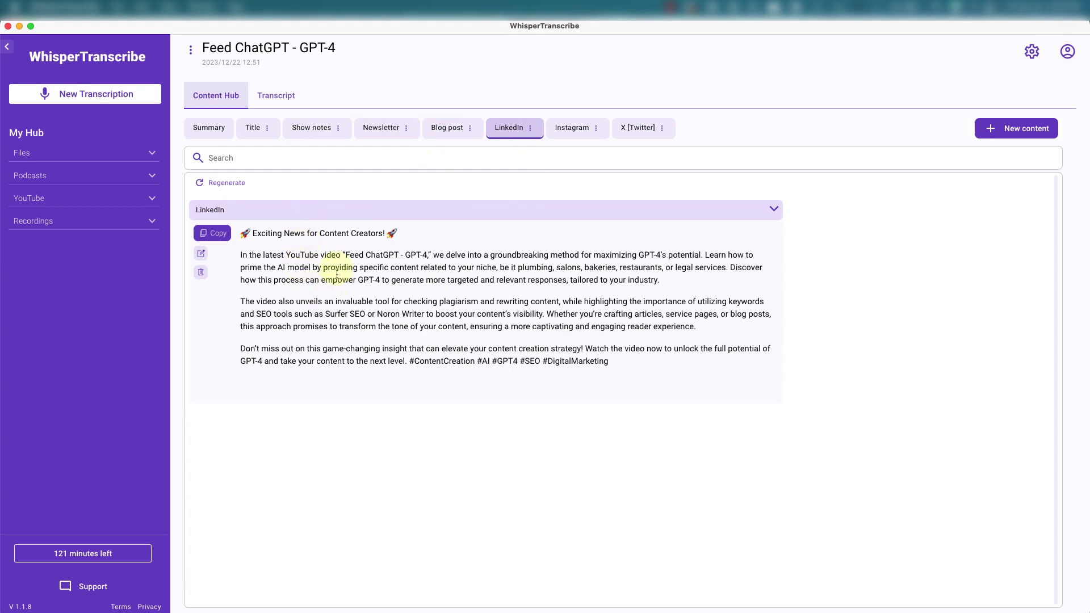
View the generated Instagram and X [Twitter] posts, then open the New content options
left_click(577, 129)
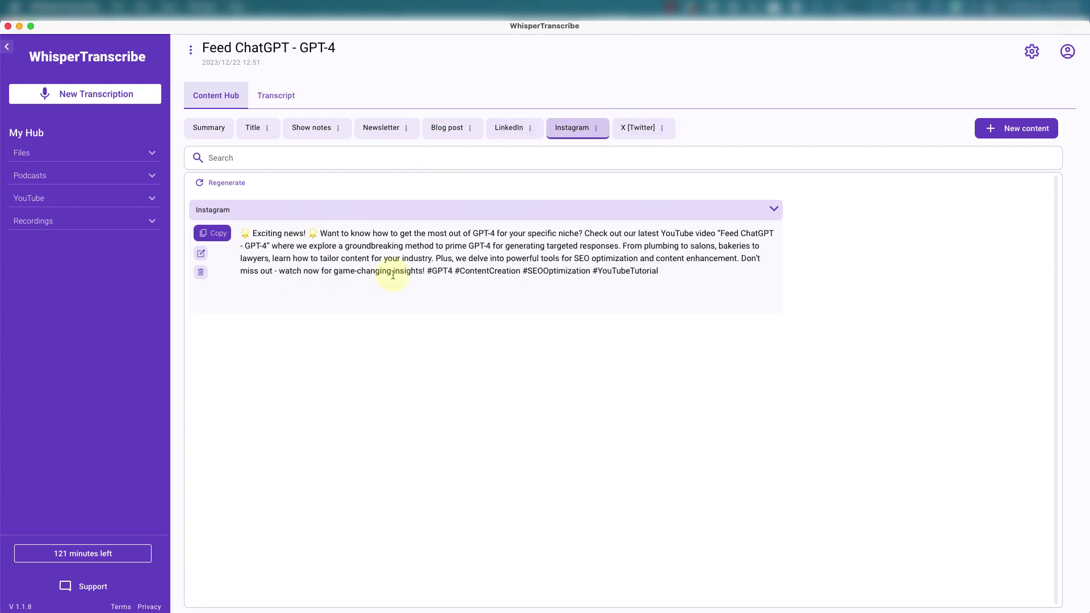
left_click(646, 126)
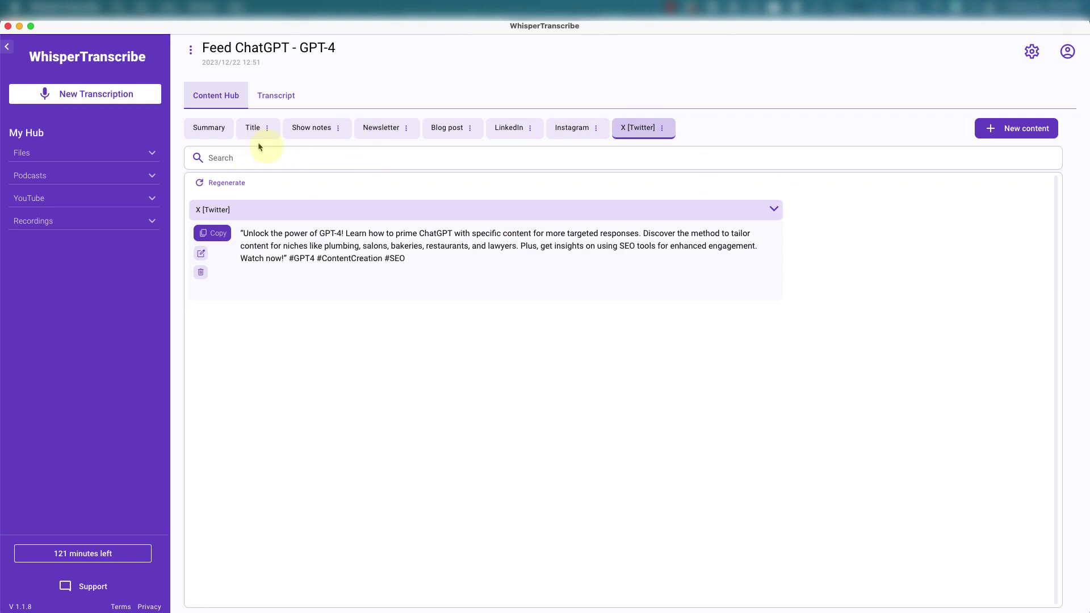
left_click(1027, 128)
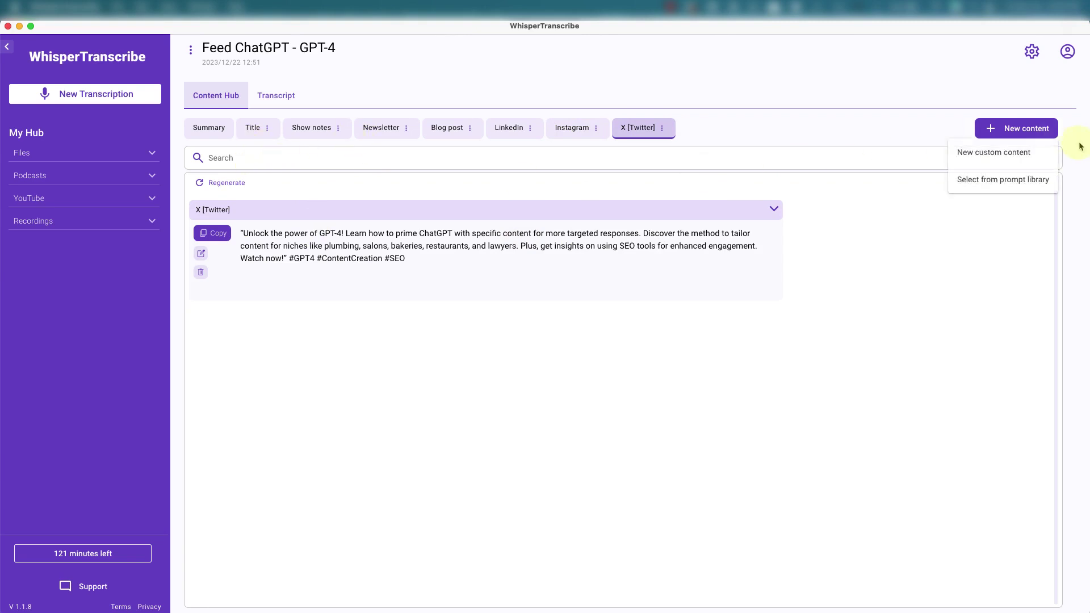
Generate custom content from the prompt 'Create a funny facebook post in Croatian'
left_click(997, 153)
left_click(250, 214)
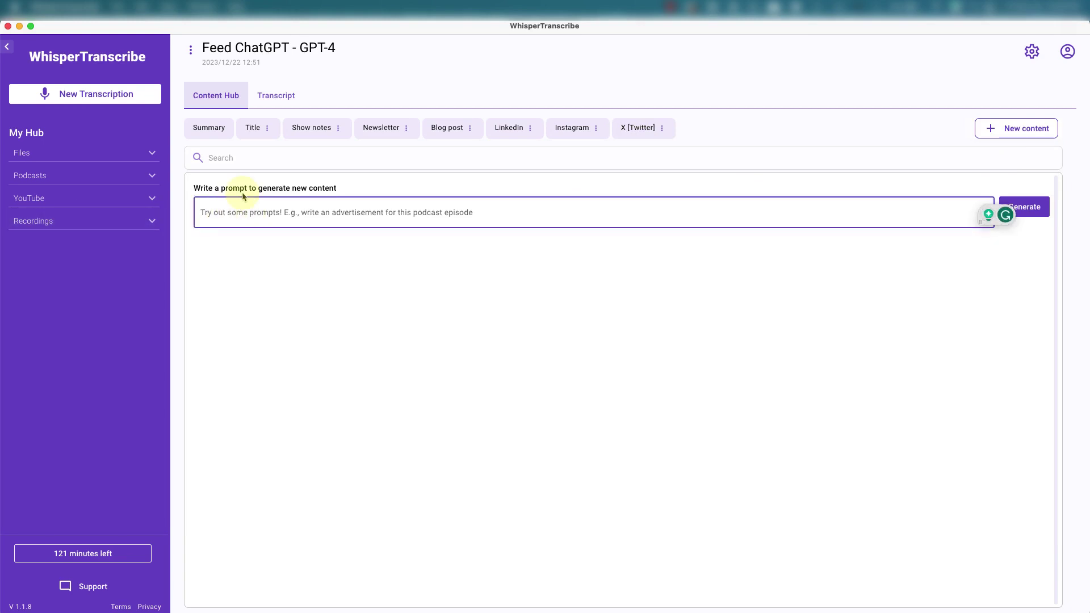
type("Crea")
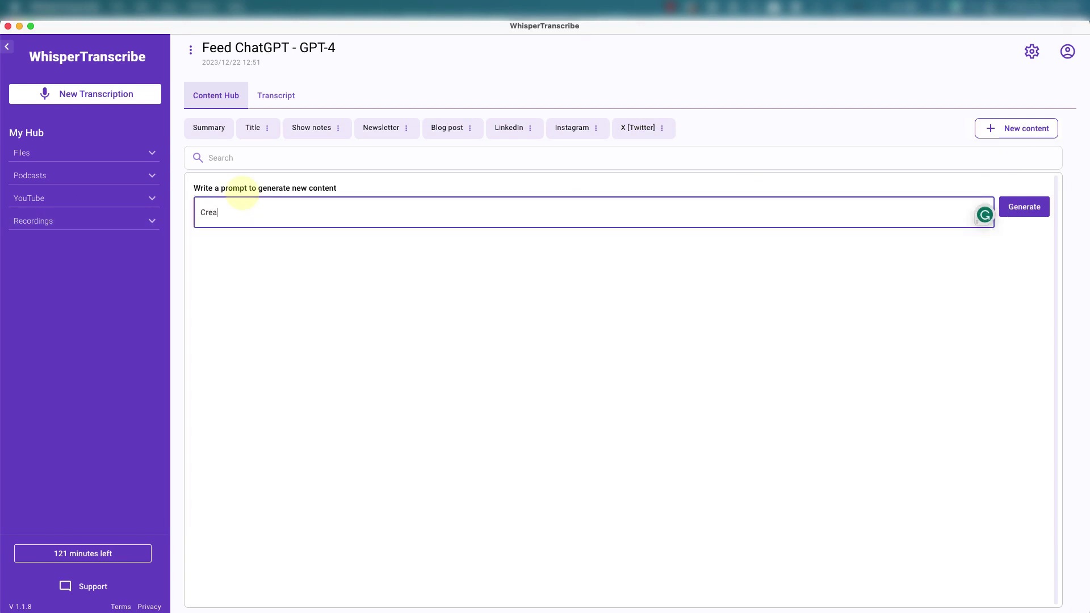
type("te a funny facebook post in Croatian")
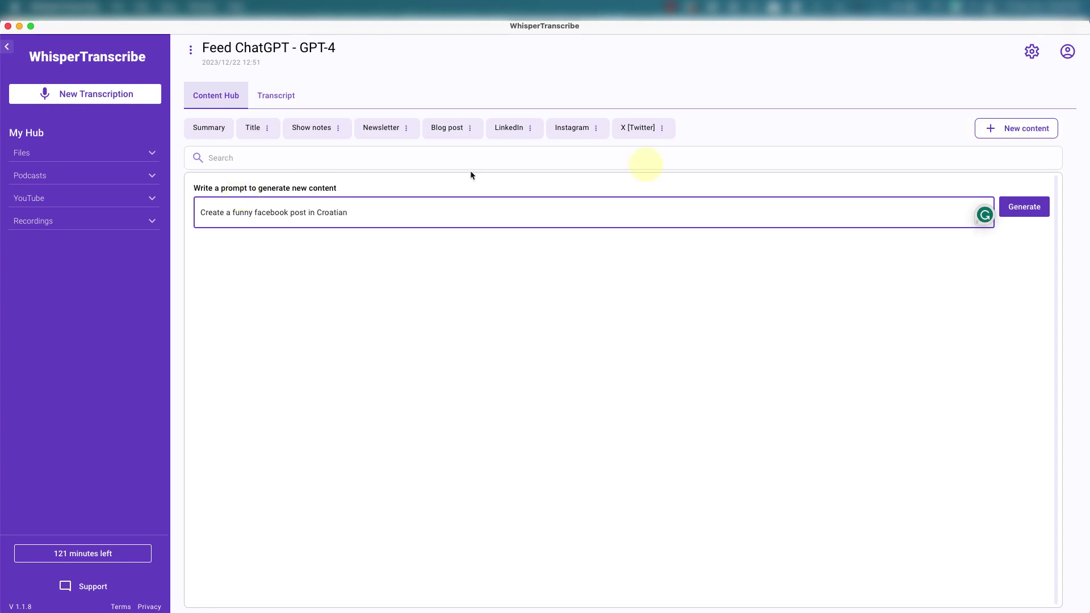
left_click(1023, 207)
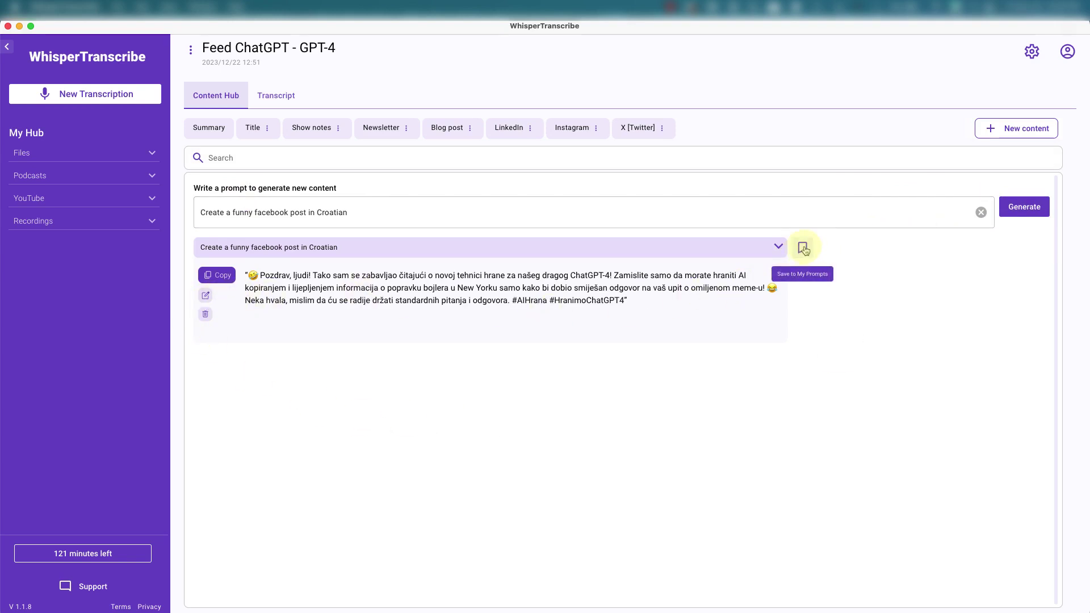
Replace the prompt text with 'write a serious blog article'
left_click(294, 212)
triple_click(280, 212)
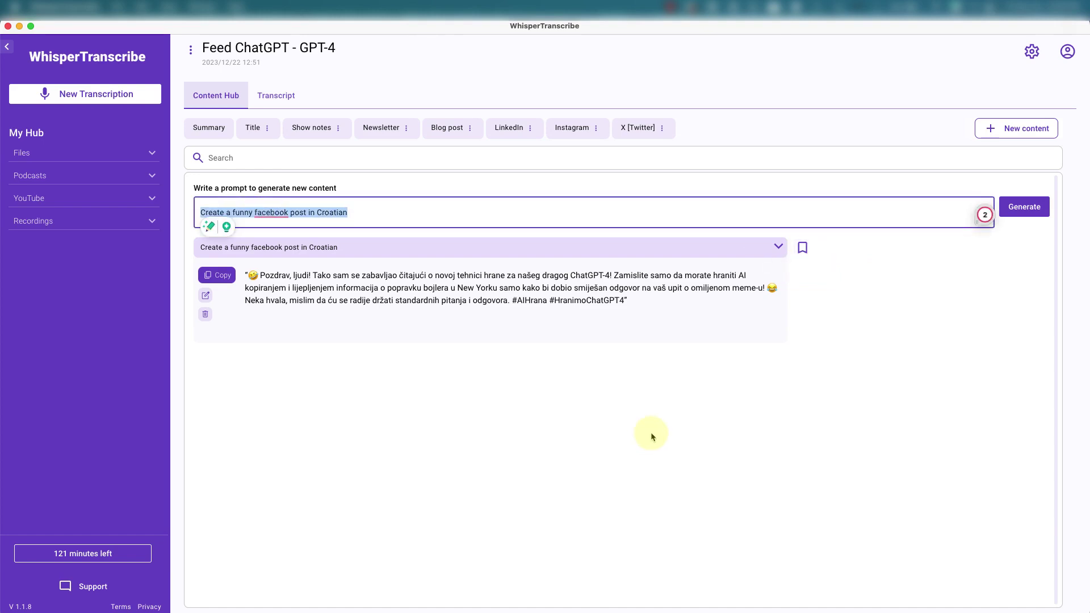
type("write")
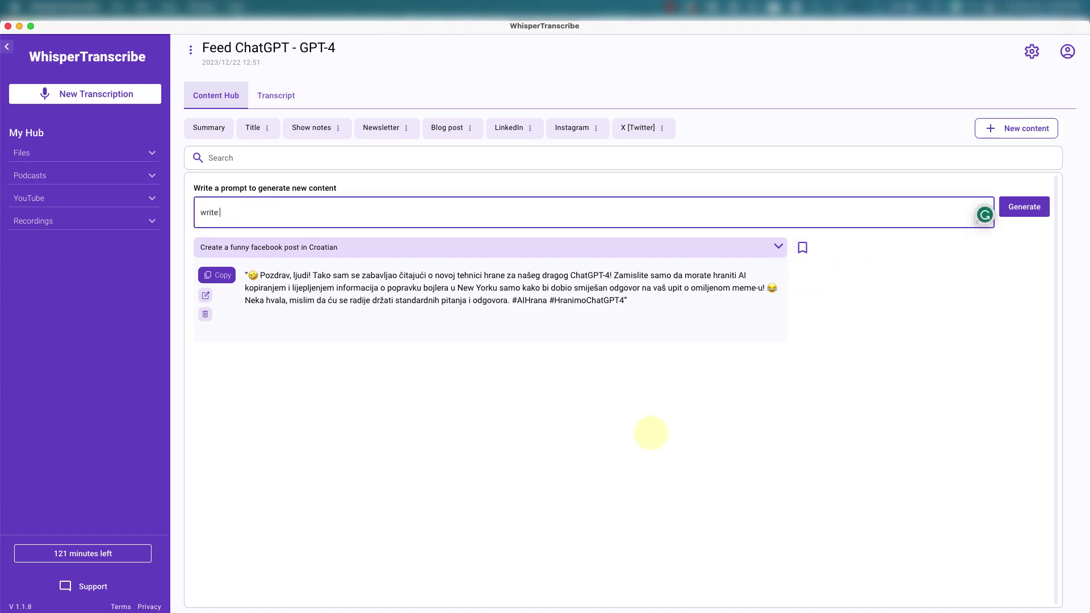
type(" a serious blog article")
Generate the serious blog article from the current prompt
left_click(1020, 205)
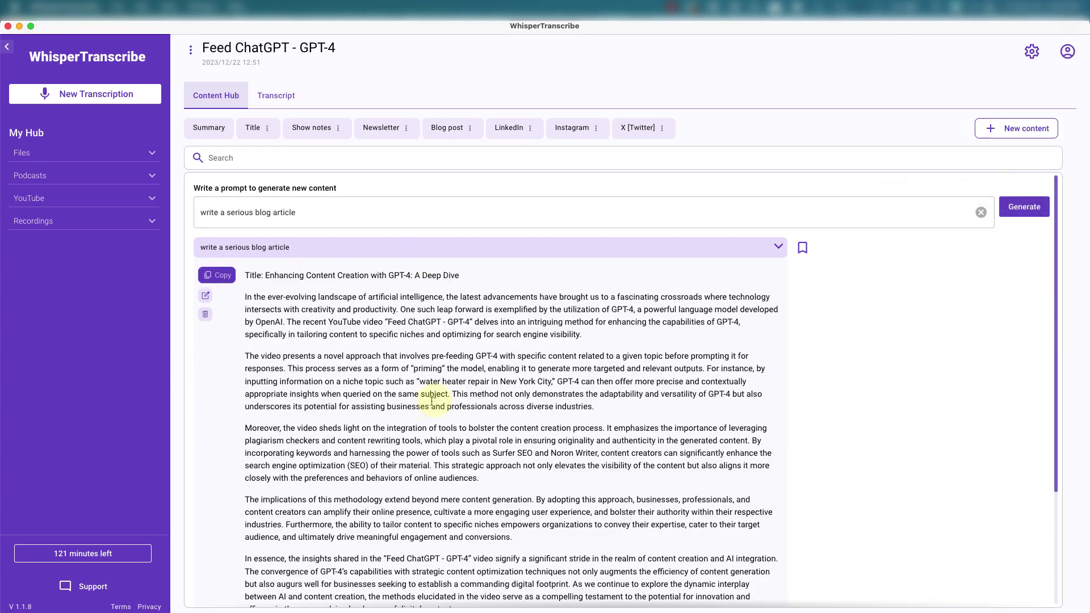
scroll(436, 398, "down", 5)
scroll(434, 402, "up", 5)
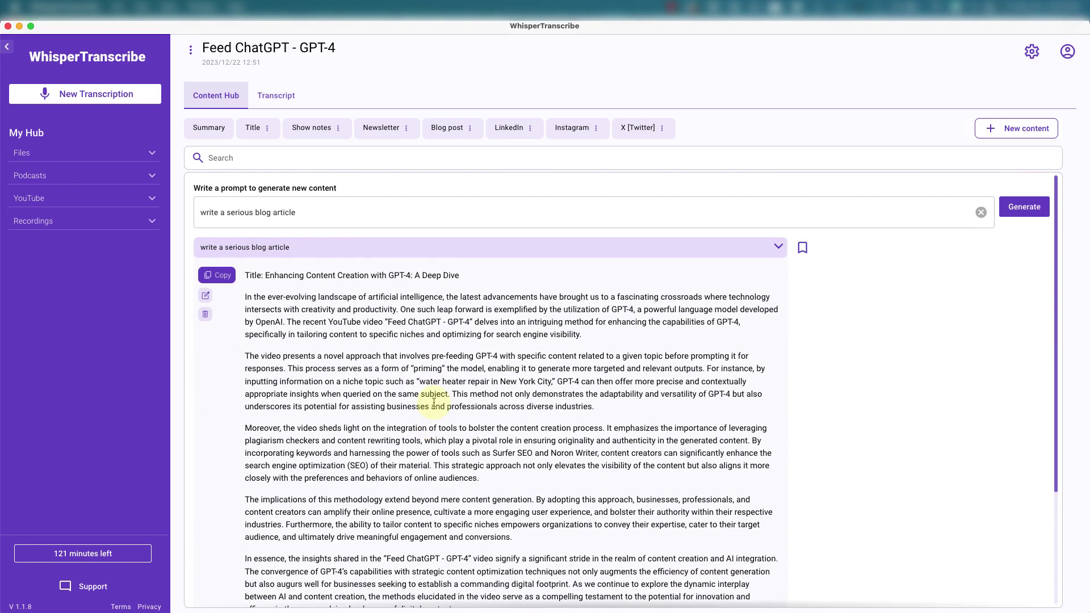
Replace the prompt with 'write a joke' and generate the joke
left_click(253, 213)
triple_click(253, 214)
type("wr")
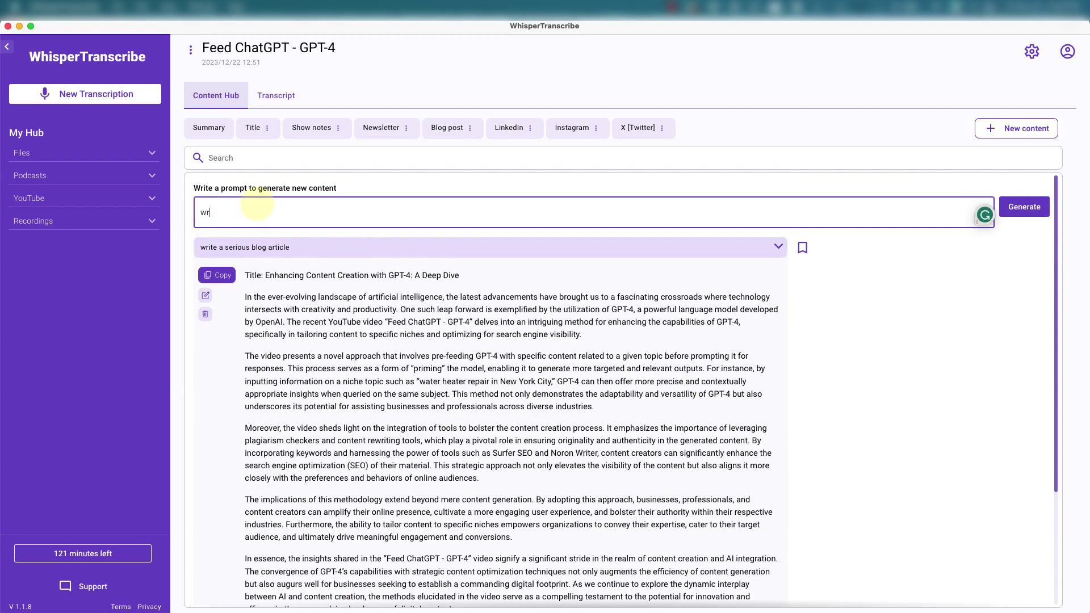
type("ite a joke")
left_click(1017, 208)
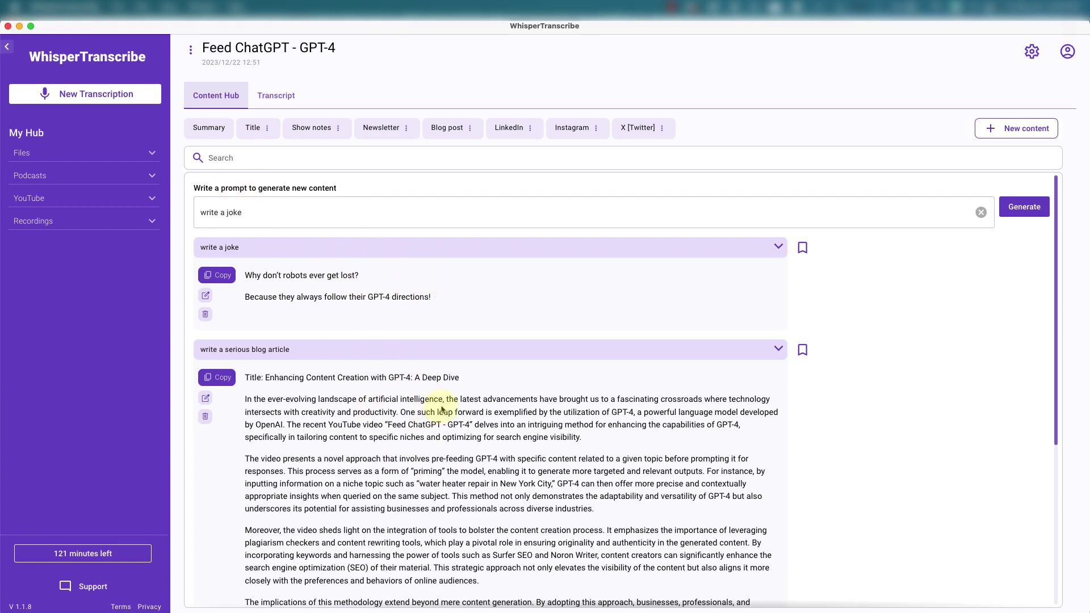
Replace the prompt with 'what does GPT-4 do?' and generate the answer
left_click(215, 207)
triple_click(215, 206)
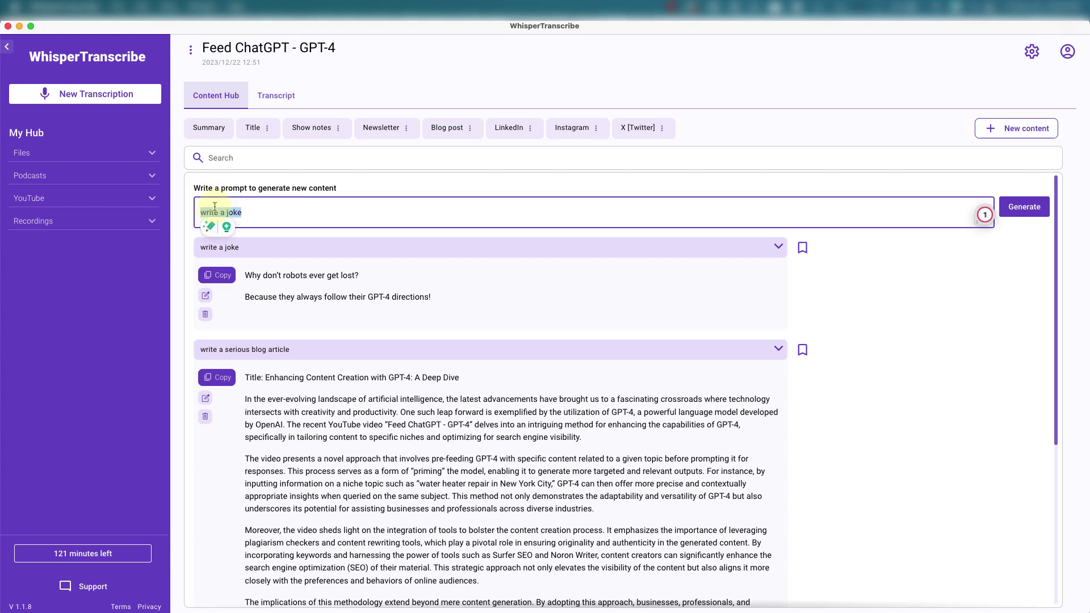
type("what does ")
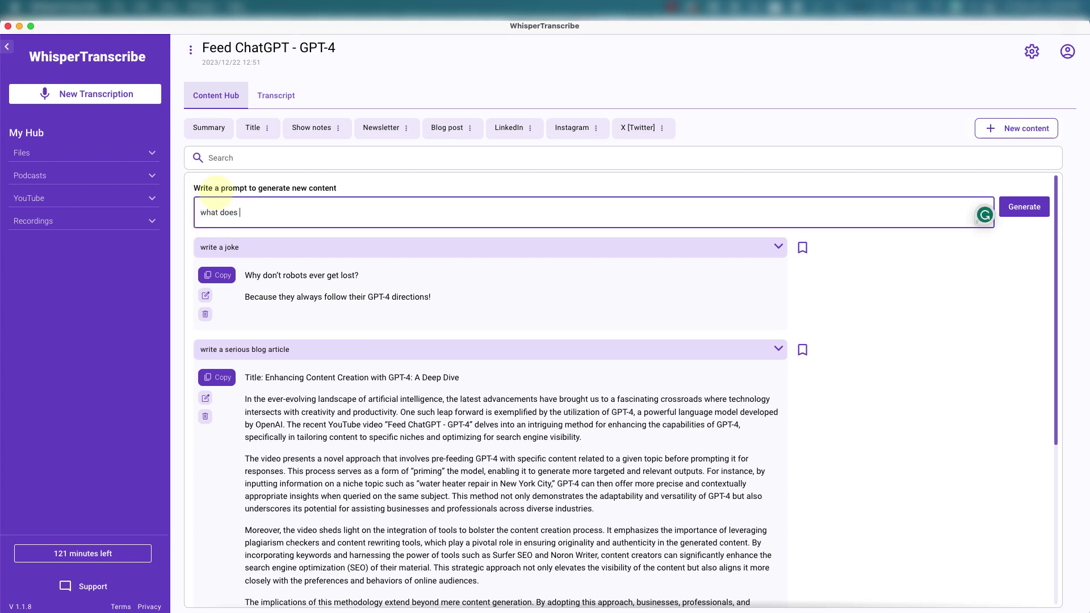
type("GPT-4 do?")
left_click(1025, 208)
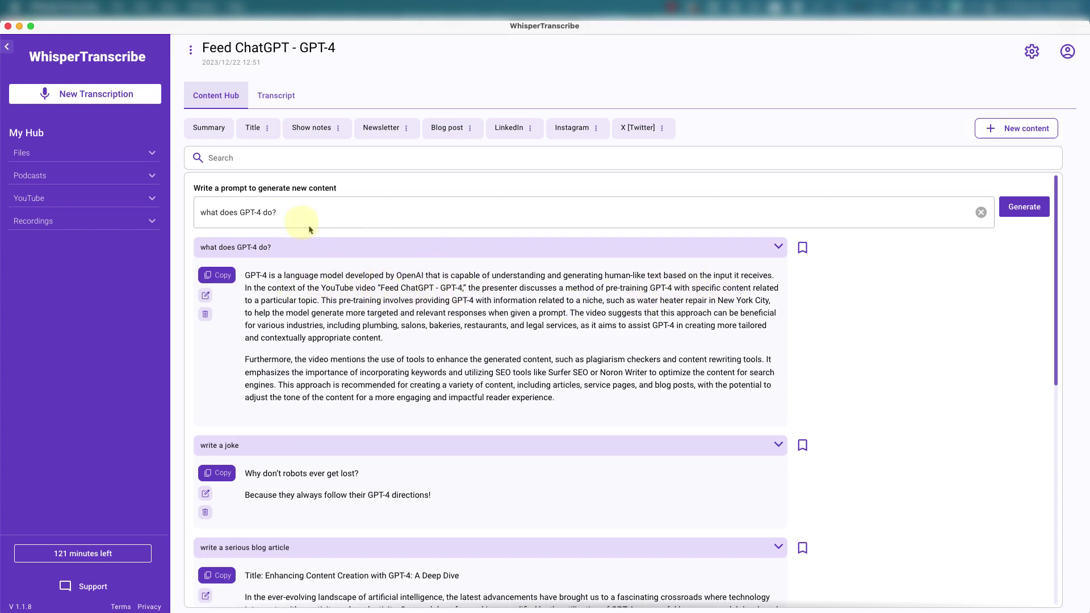
Scroll through the GPT-4 answer, robot joke and blog article cards, then back to the top
scroll(618, 376, "down", 3)
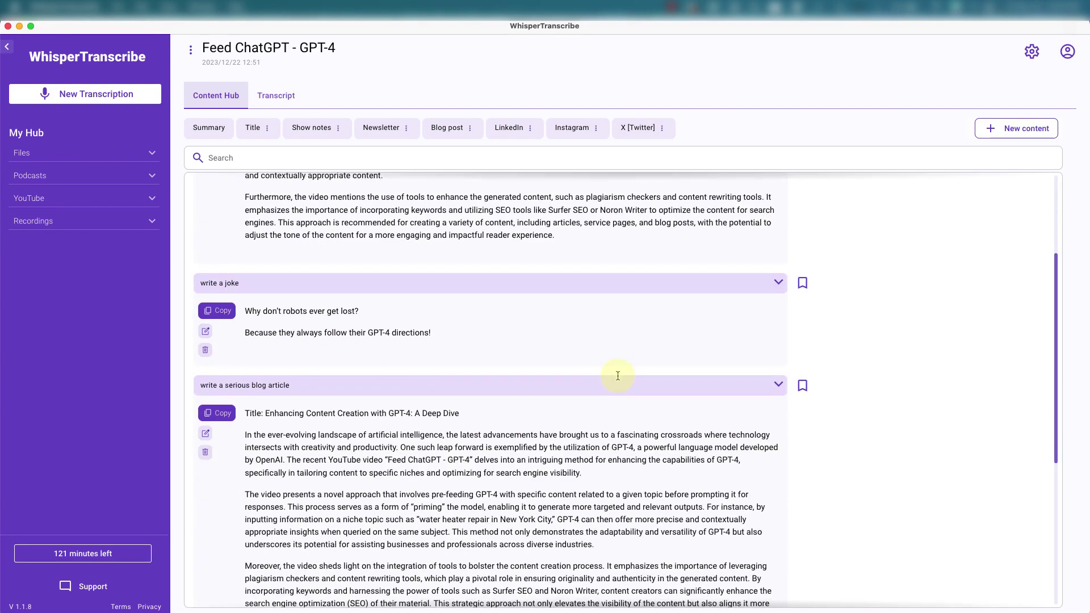
scroll(618, 376, "down", 1)
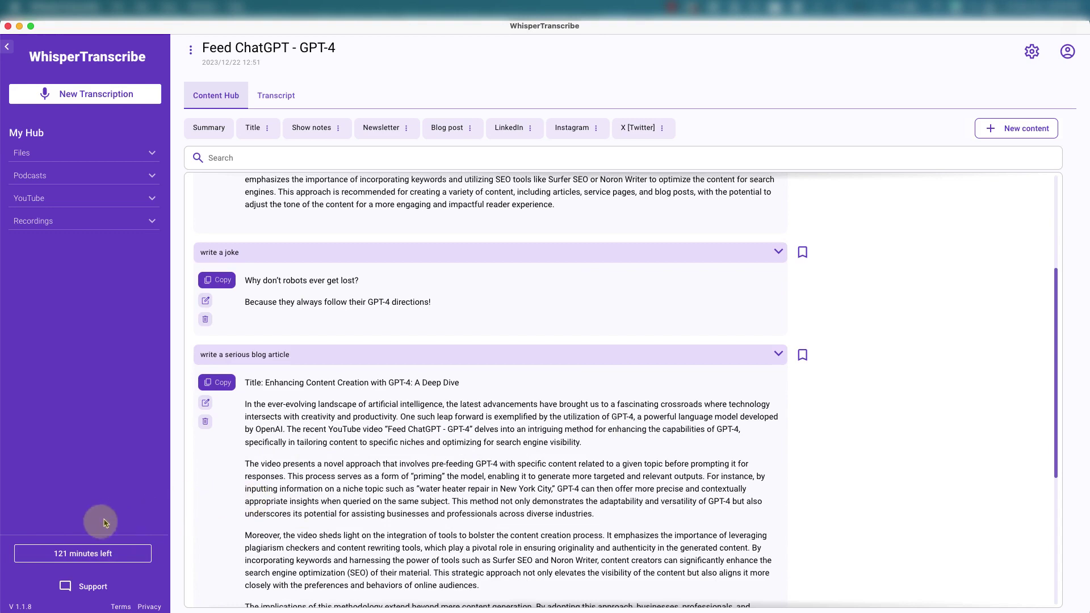
scroll(355, 381, "up", 4)
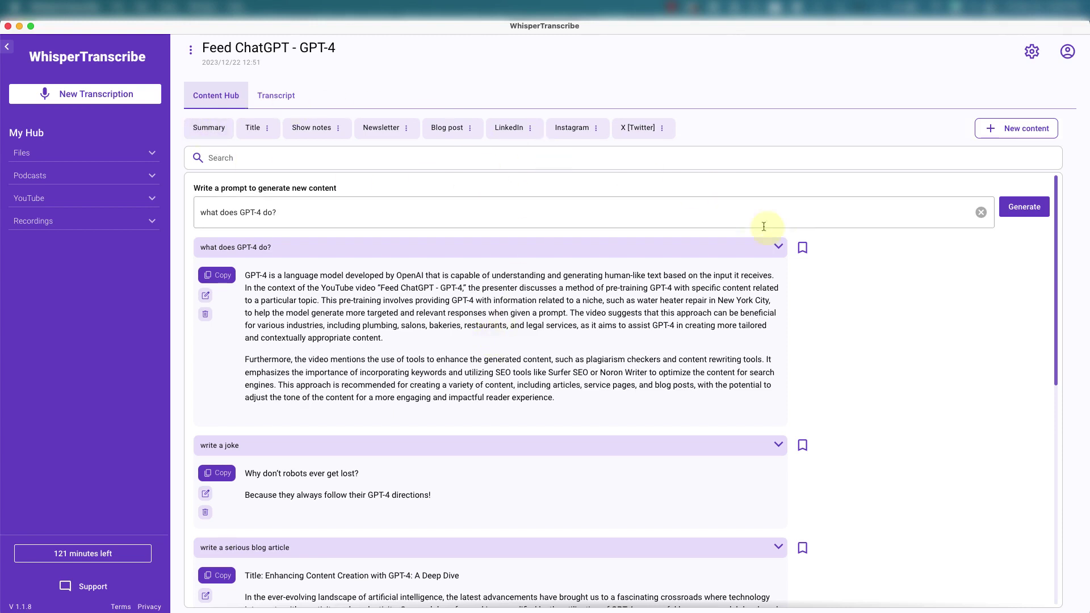
Review the full transcript, then view the generated show notes and the Tech Insights Newsletter
left_click(274, 96)
scroll(389, 319, "up", 5)
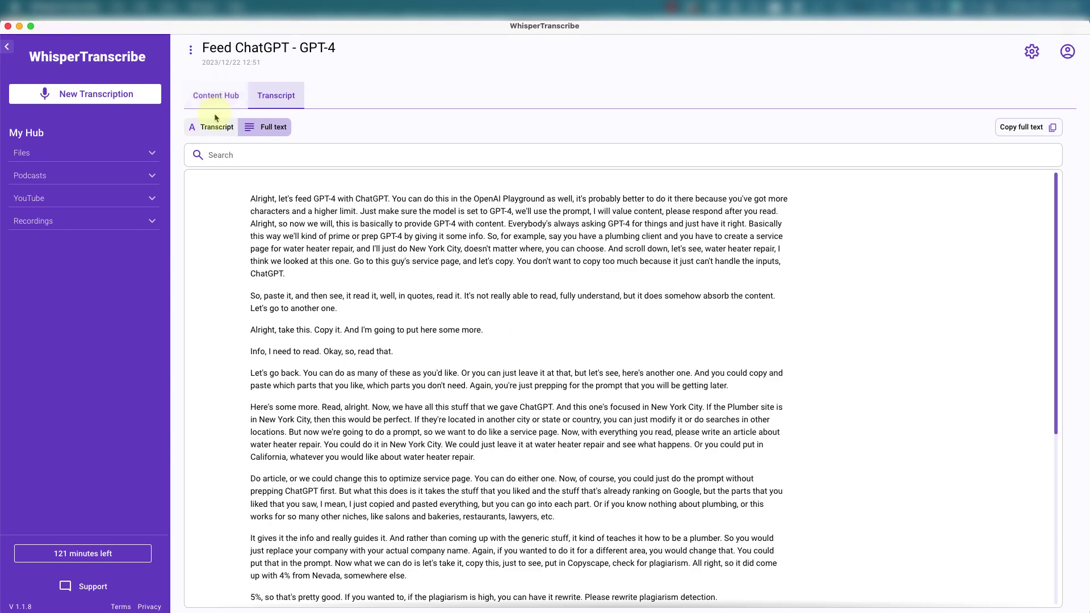
left_click(217, 95)
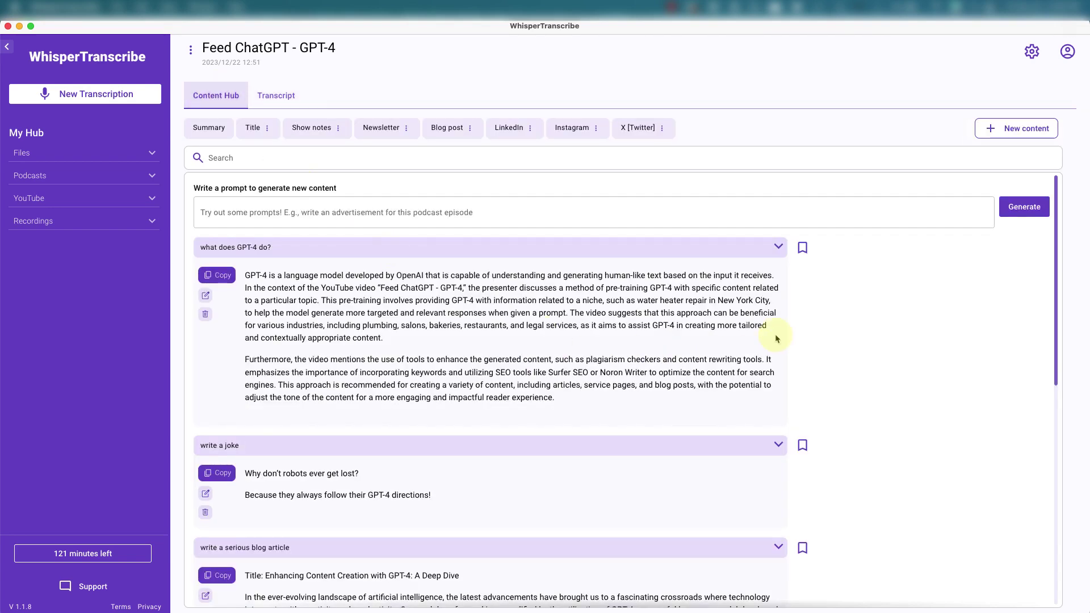
left_click(307, 134)
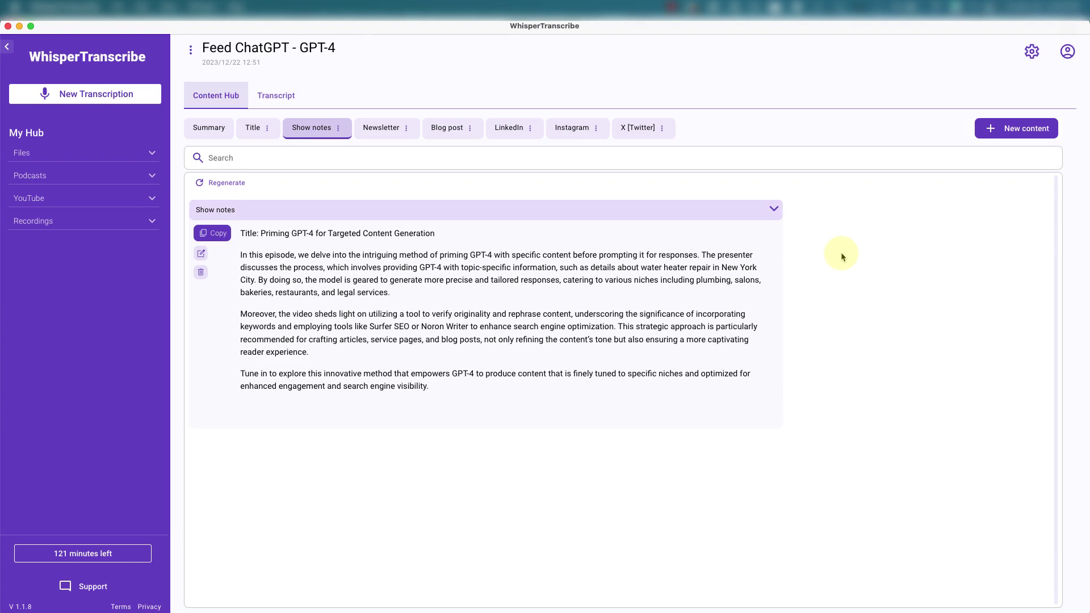
key("Right")
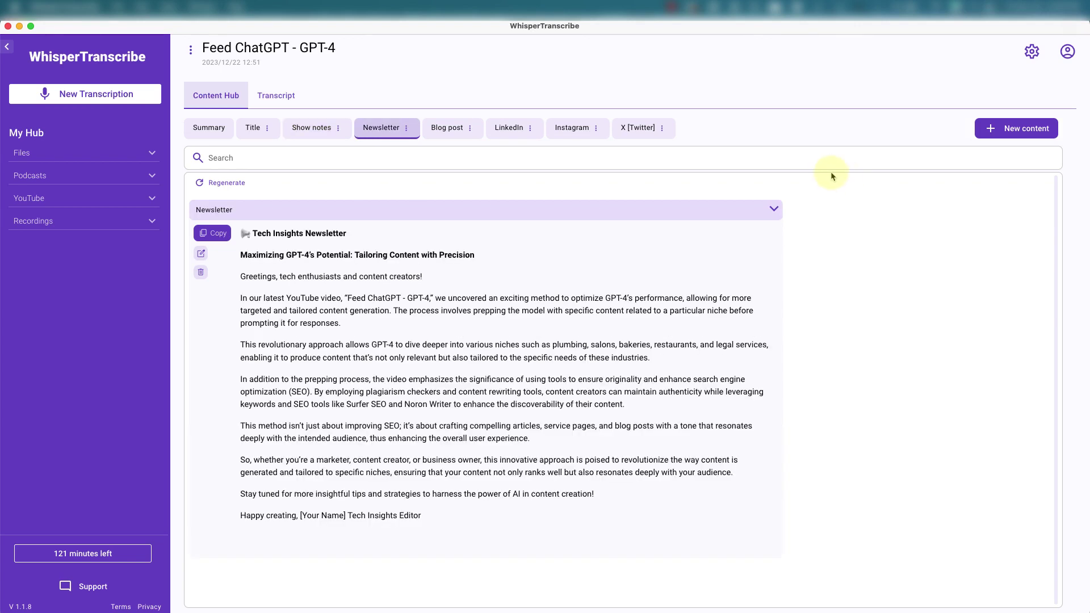